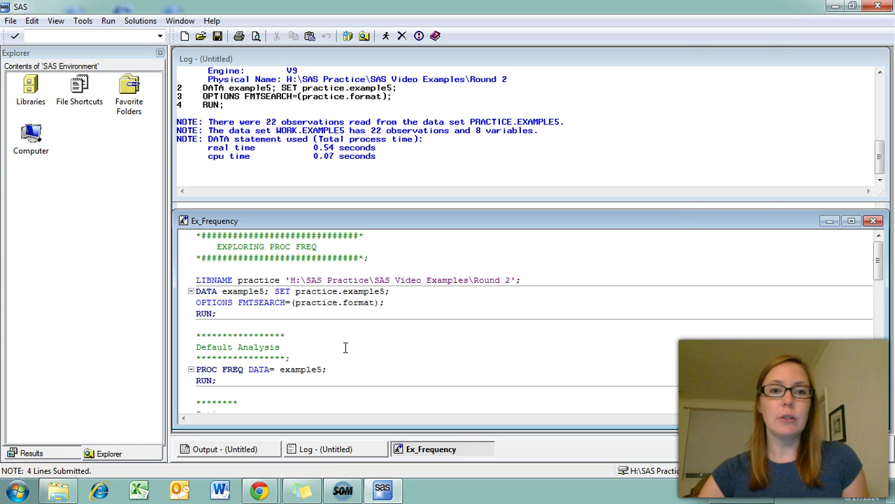
- Place the cursor at the start of the gender and arrival PROC FREQ step
click(214, 380)
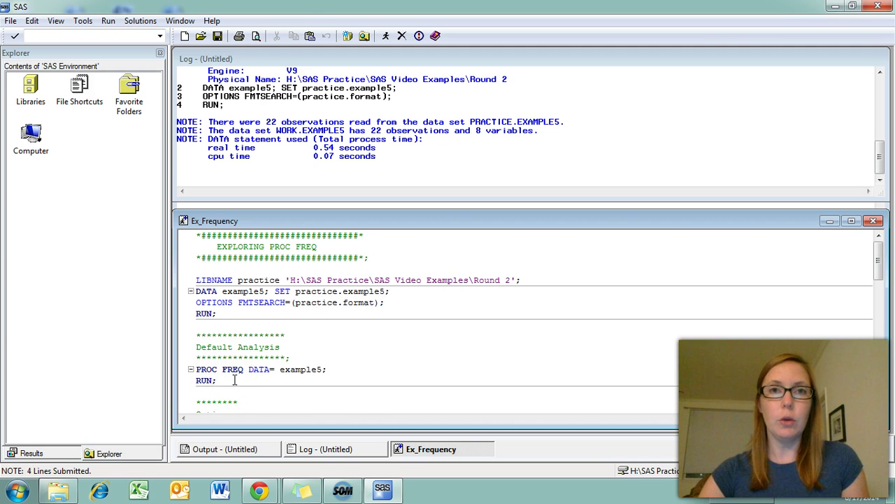
click(272, 385)
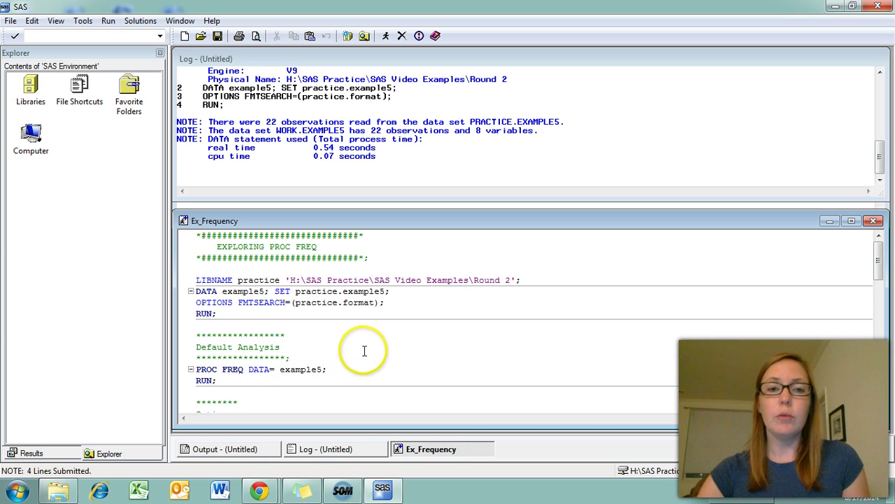
scroll(364, 353, down, 3)
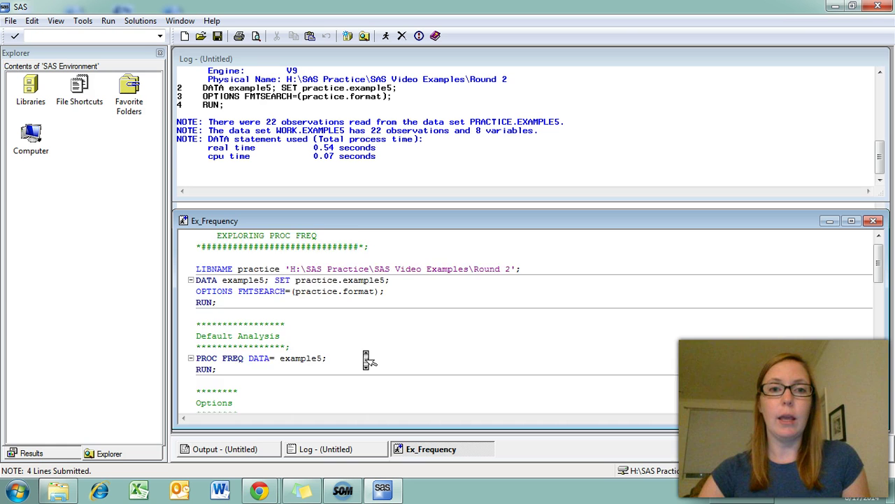
scroll(365, 353, down, 2)
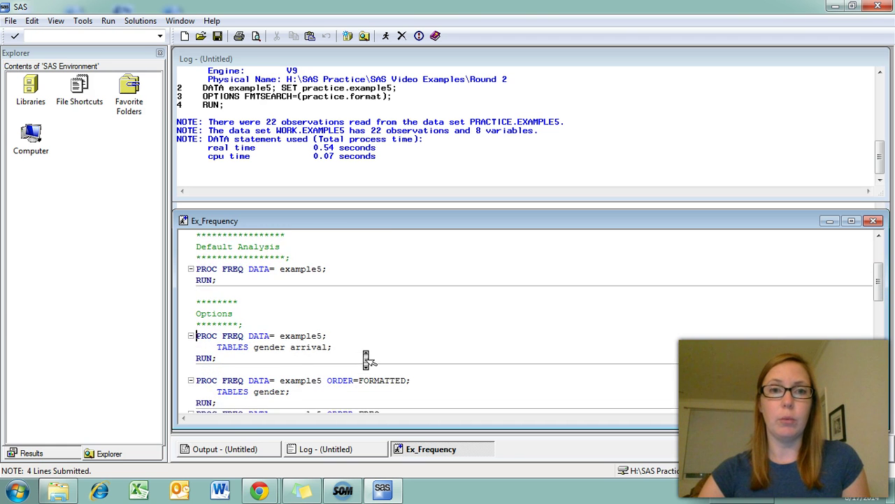
click(336, 310)
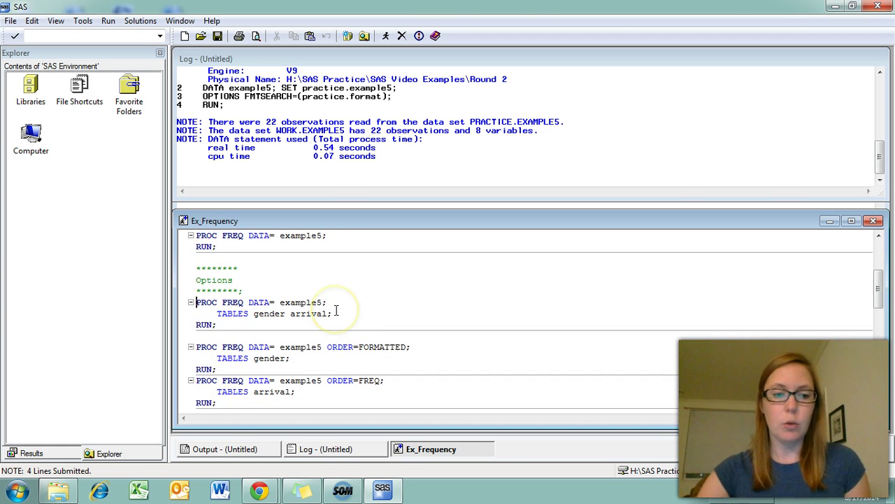
click(320, 305)
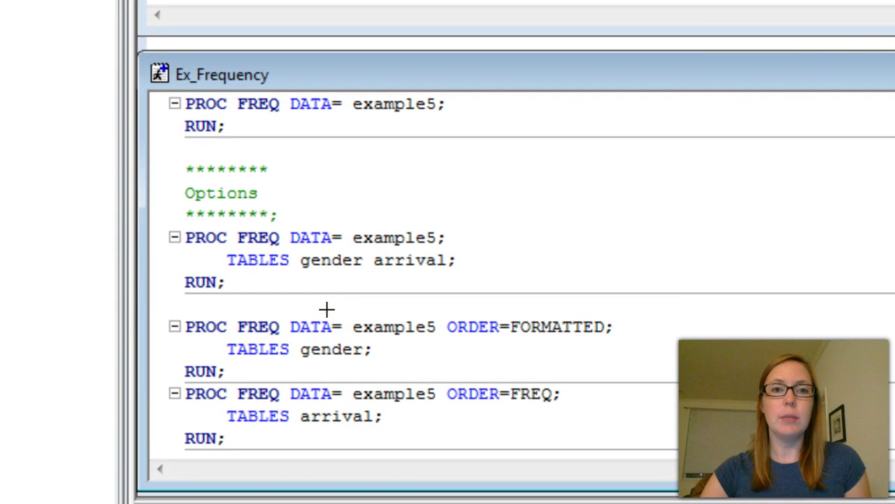
click(335, 294)
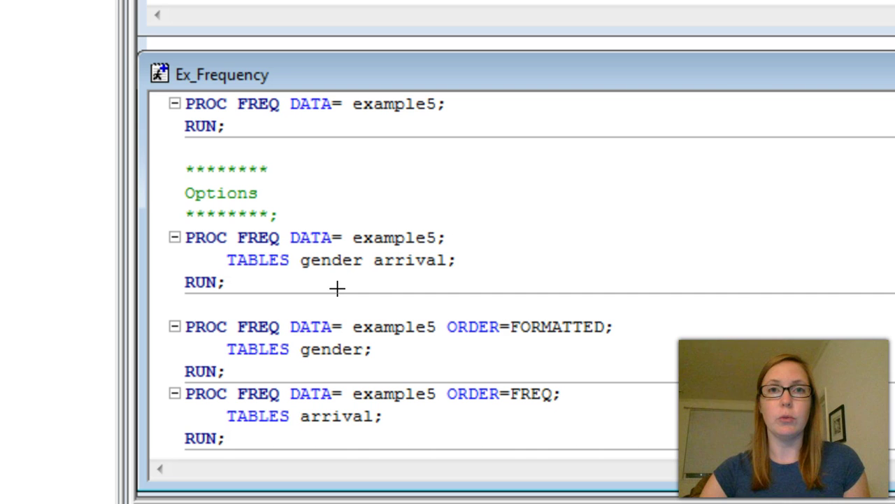
click(440, 256)
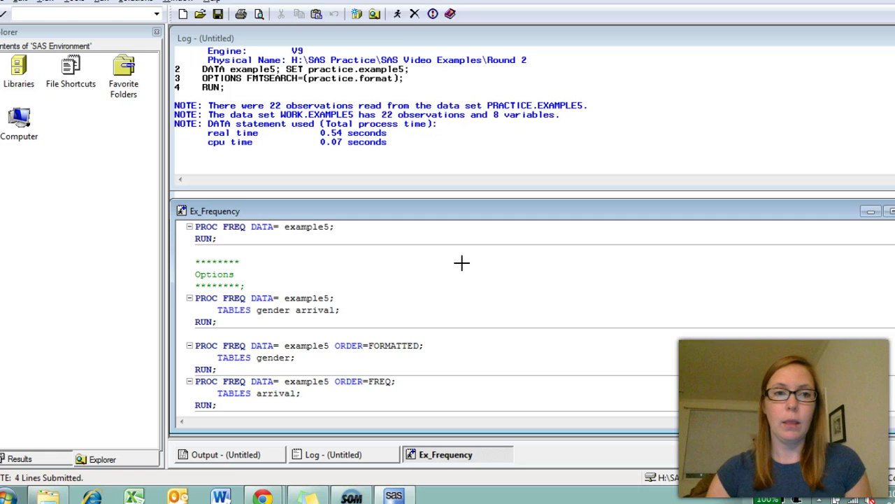
- Submit TABLES gender arrival, giving gender counts of 11 Male and 10 Female
key(shift+Down)
key(shift+Down)
key(shift+End)
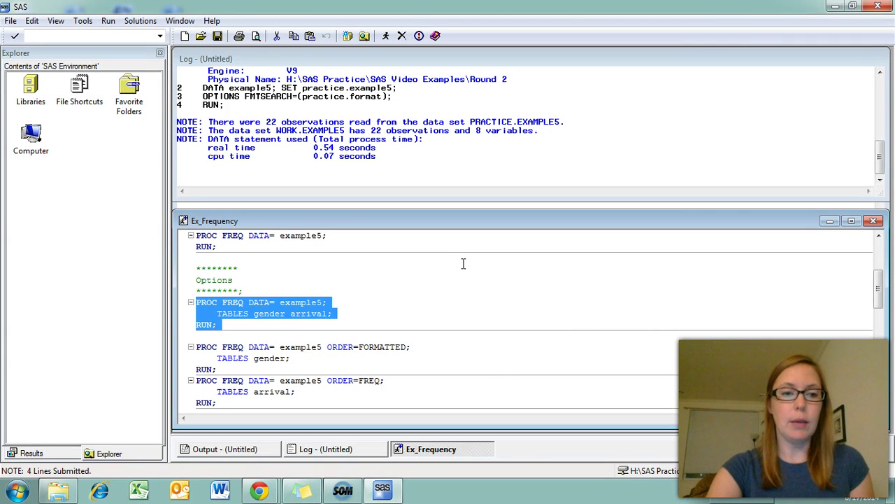
key(F3)
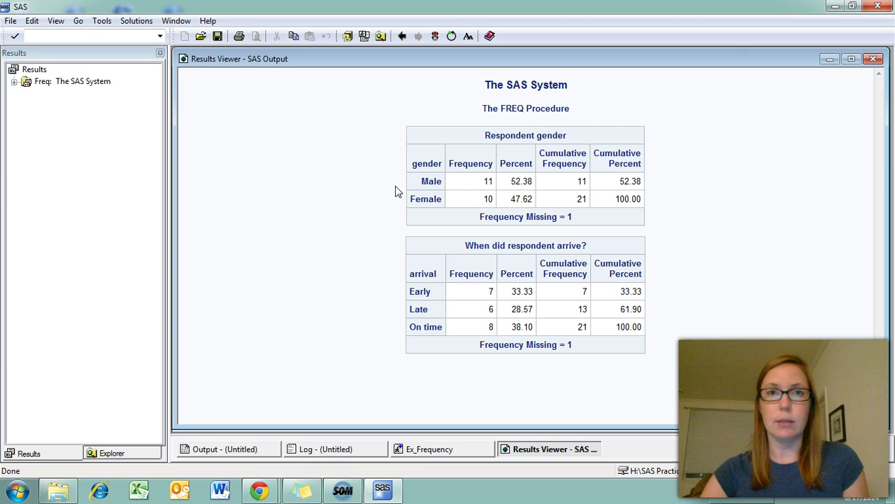
click(411, 179)
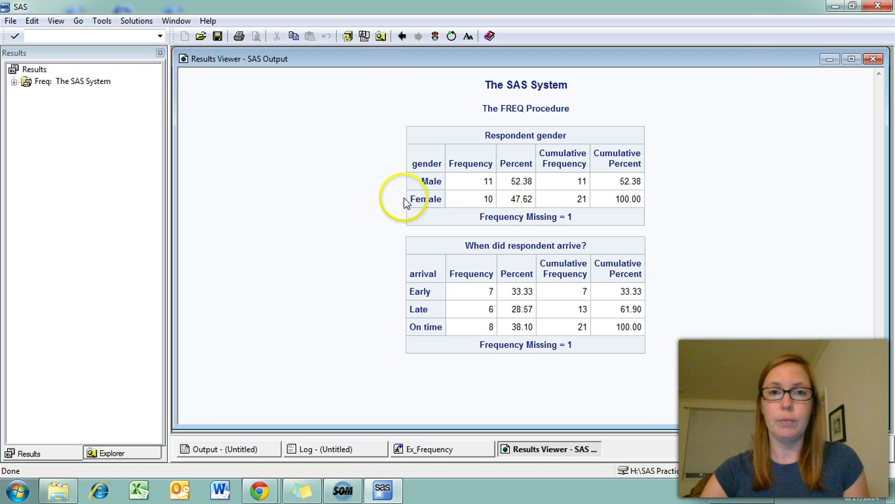
- Submit the ORDER=FORMATTED gender and ORDER=FREQ arrival steps: Female first, arrival On time, Early, Late
click(441, 451)
scroll(369, 335, down, 1)
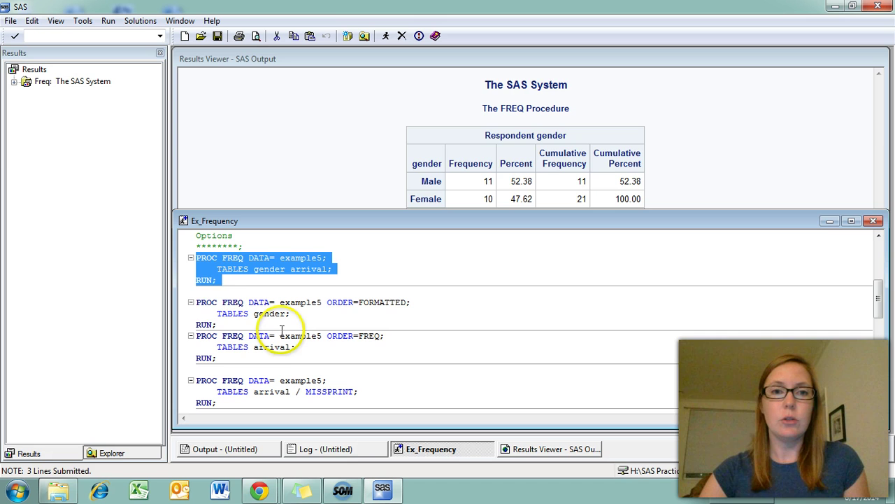
click(198, 302)
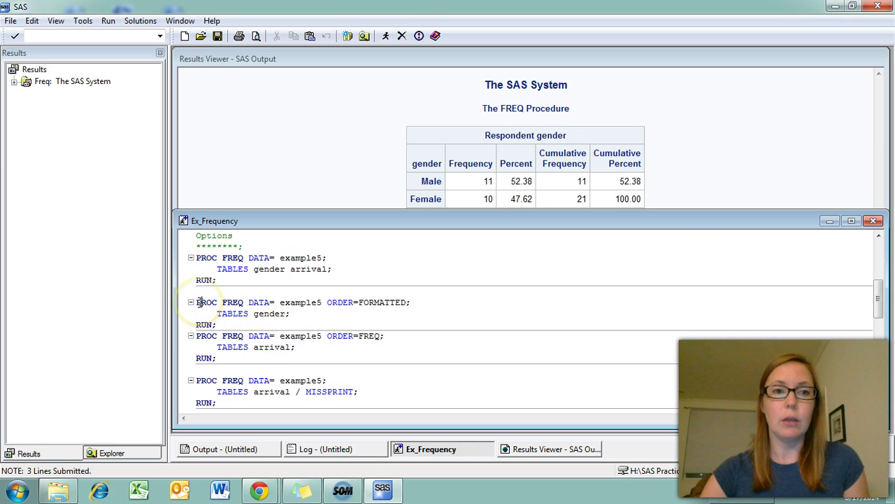
click(321, 315)
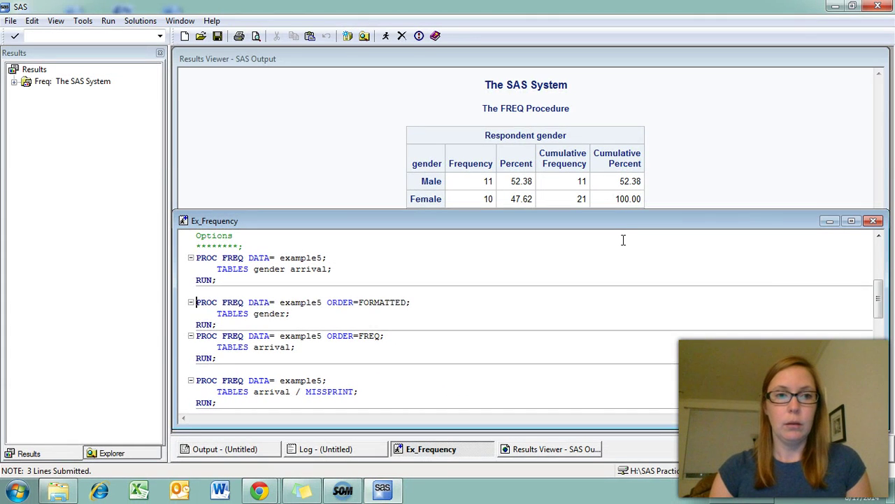
key(shift+Down)
key(shift+Down)
key(shift+Down)
key(shift+Down)
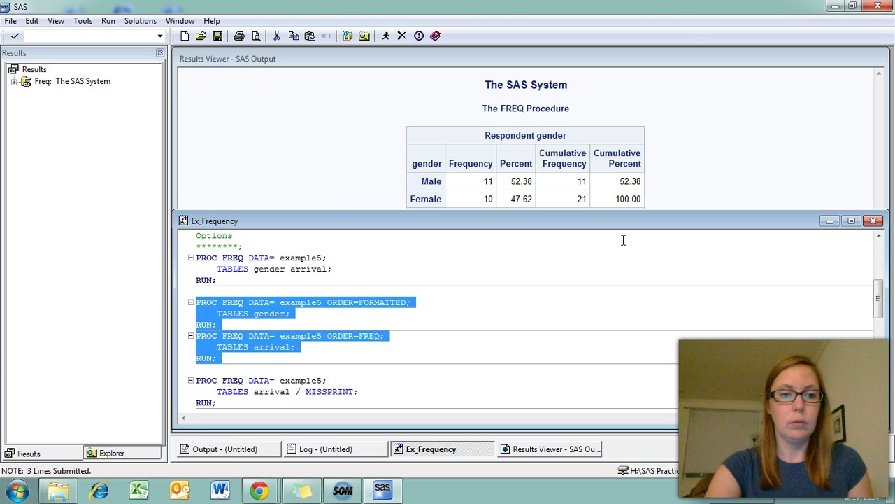
key(F8)
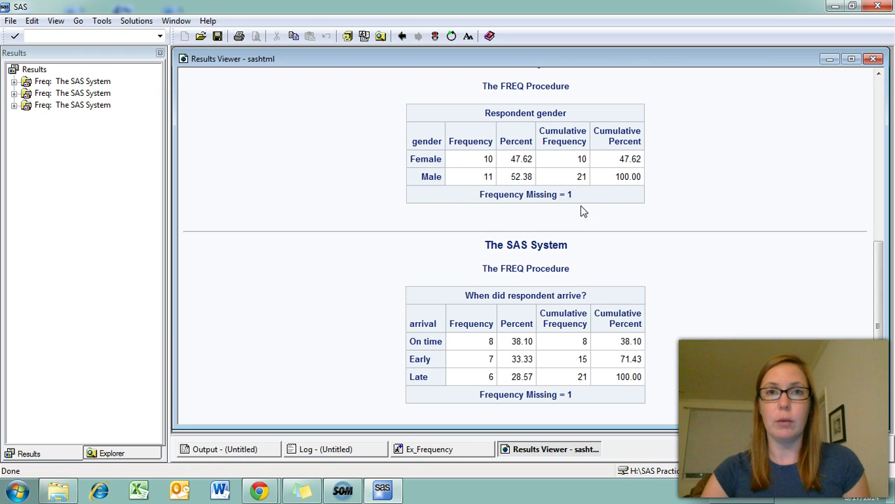
click(468, 451)
- Submit the MISSPRINT and MISSING arrival steps; MISSING counts the missing row (4.55%, total 22)
scroll(404, 355, down, 3)
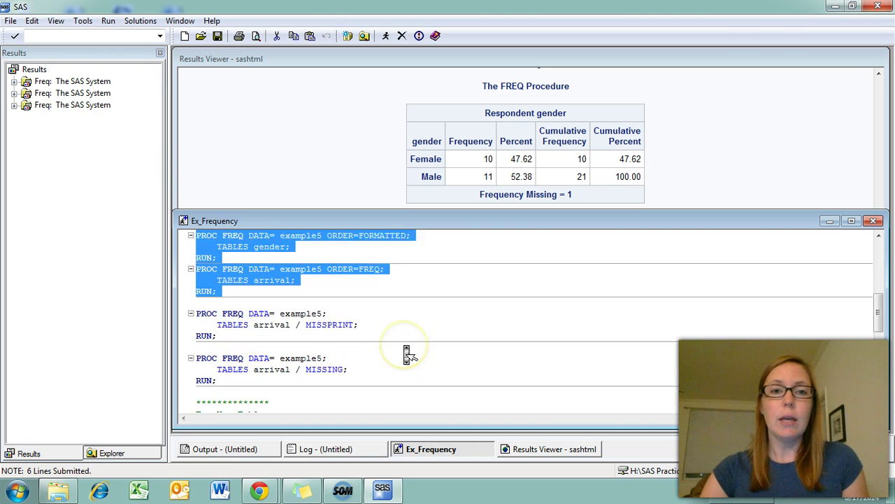
scroll(406, 353, down, 1)
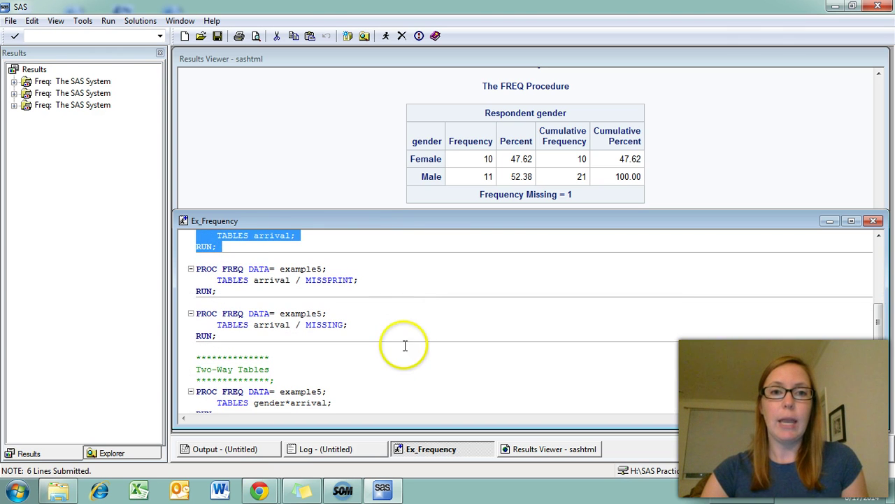
click(191, 272)
click(196, 271)
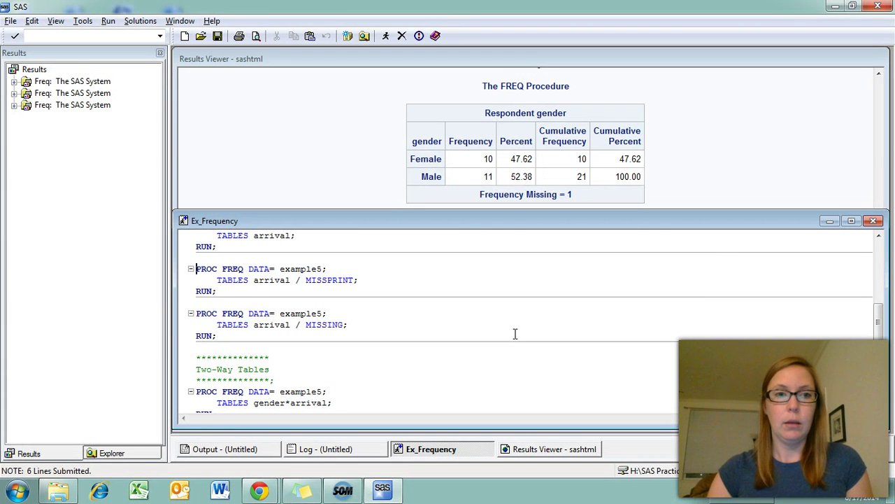
key(shift+Down)
key(shift+Down)
key(shift+Down)
key(shift+Down)
key(shift+Down)
key(shift+Down)
key(shift+Down)
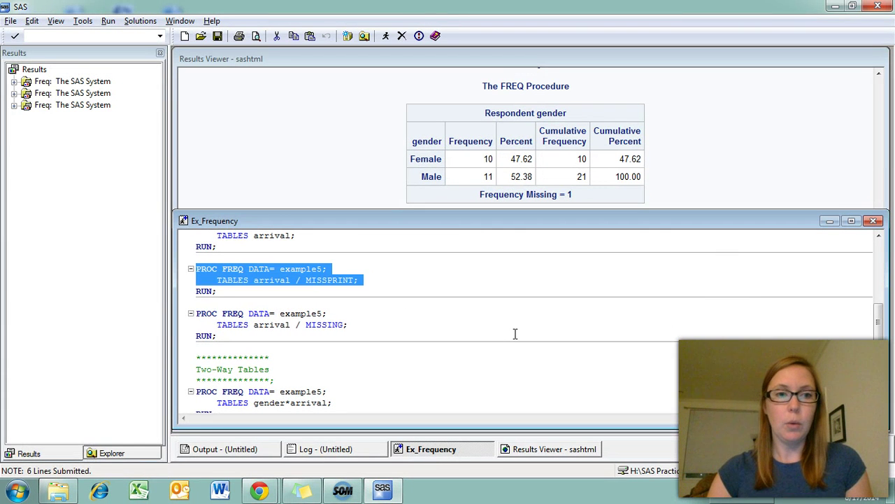
key(F3)
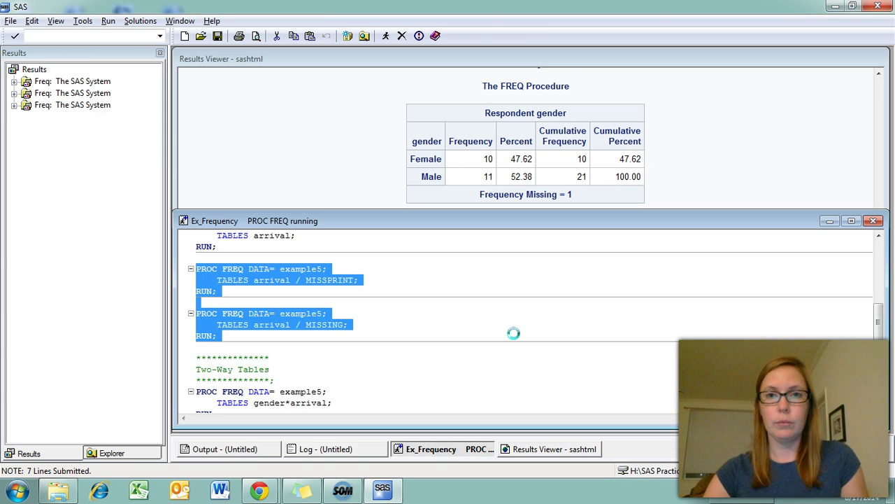
scroll(389, 304, up, 3)
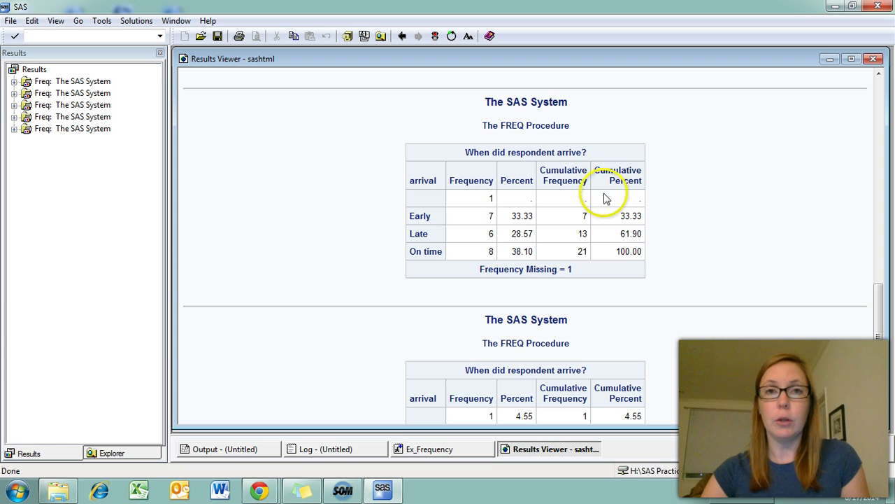
scroll(626, 205, down, 2)
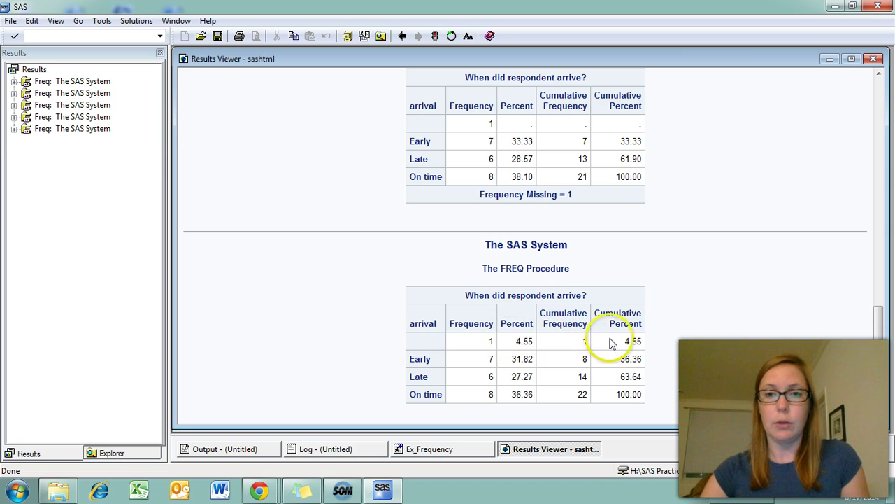
click(463, 447)
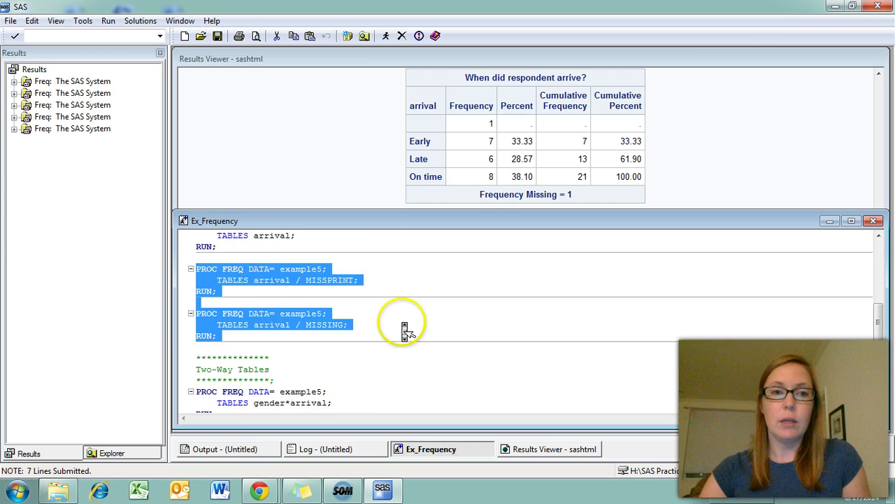
- Submit the first TABLES gender*arrival step under Two-Way Tables (20 total, 2 missing)
scroll(404, 330, down, 3)
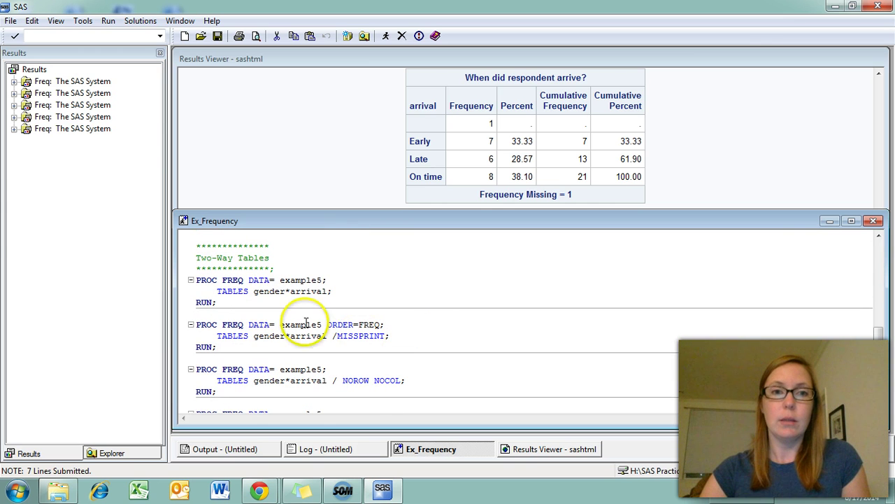
click(306, 323)
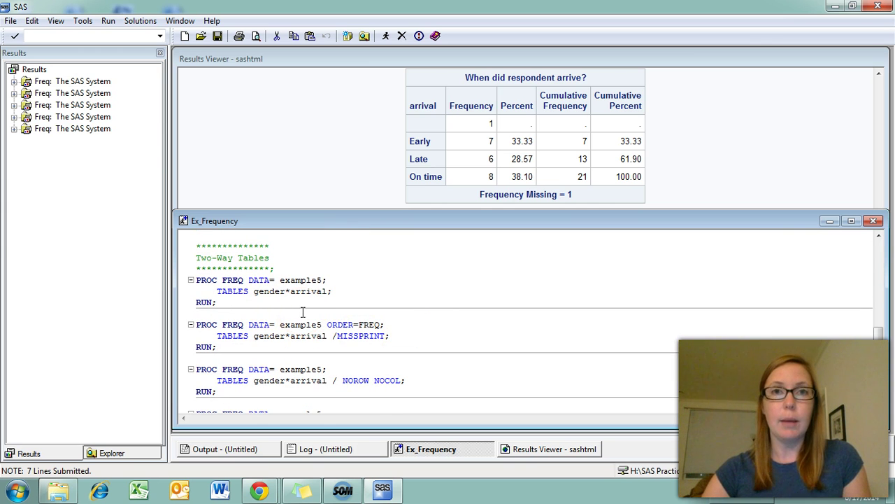
click(273, 312)
click(206, 289)
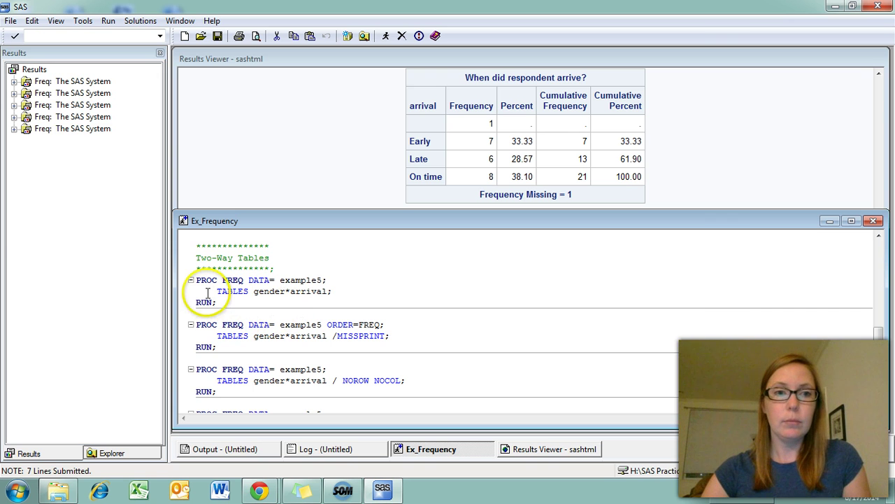
click(341, 283)
click(337, 294)
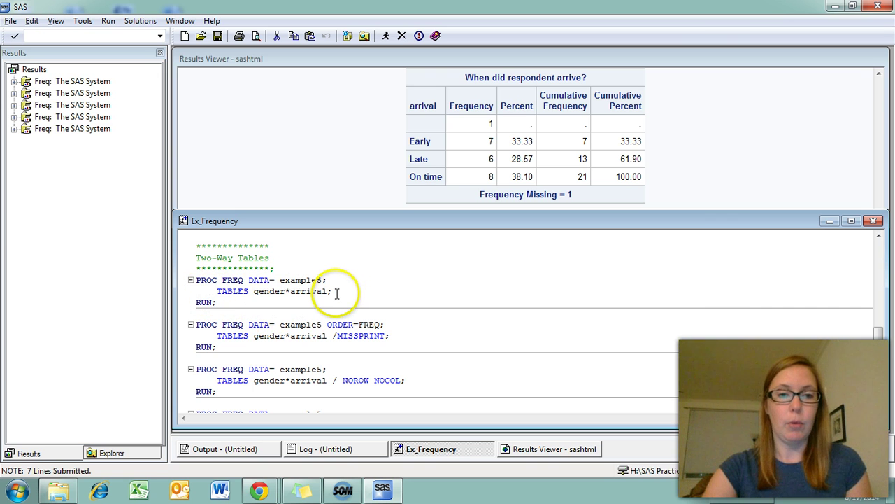
click(306, 288)
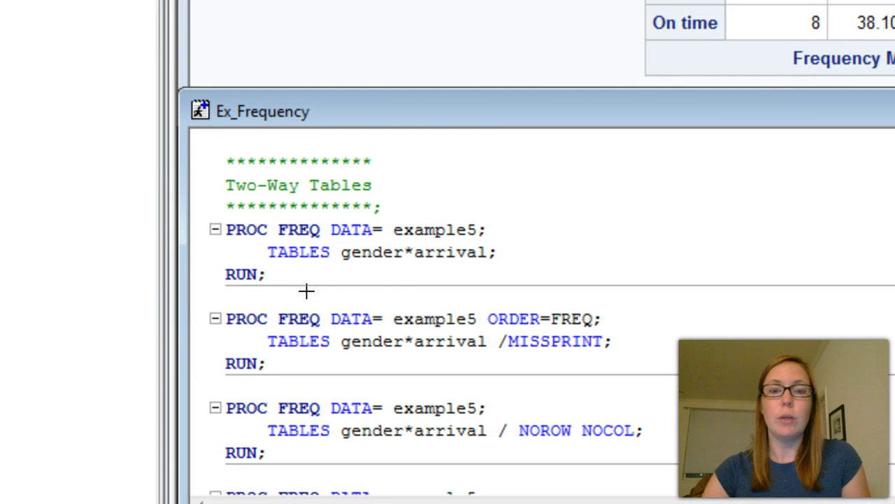
click(386, 265)
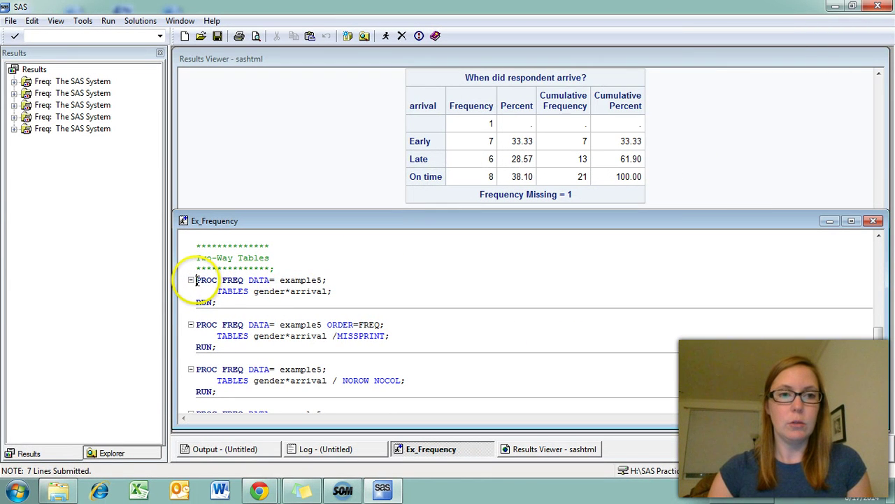
click(197, 281)
key(shift+Down)
key(shift+Down)
key(shift+Down)
key(F8)
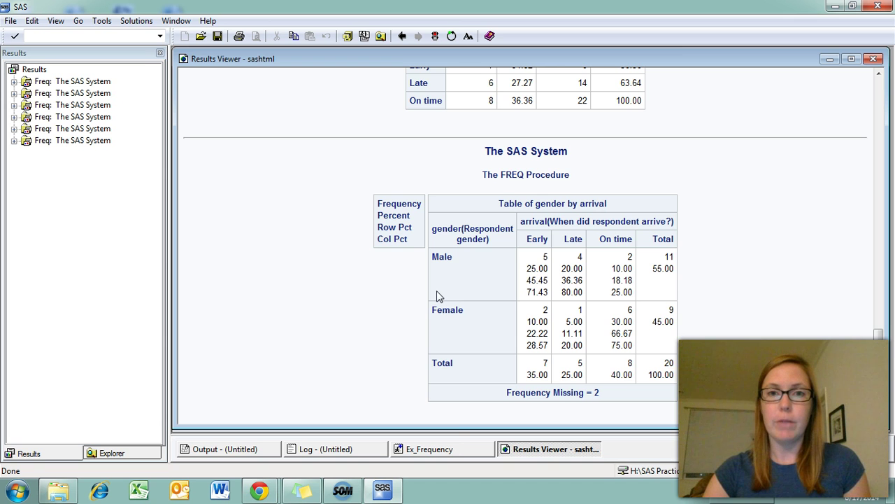
- Submit the gender*arrival step with NOROW NOCOL, showing only frequency and percent per cell
click(439, 449)
scroll(424, 331, down, 3)
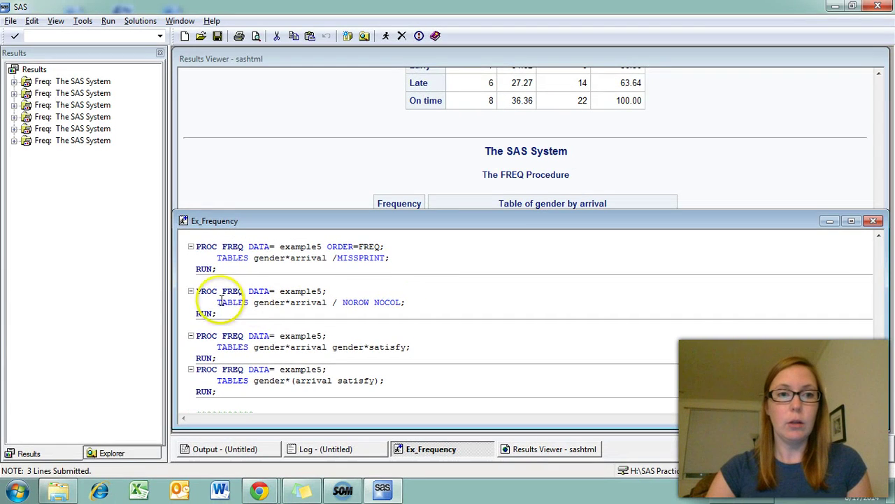
key(shift+Down)
key(shift+Down)
key(shift+Down)
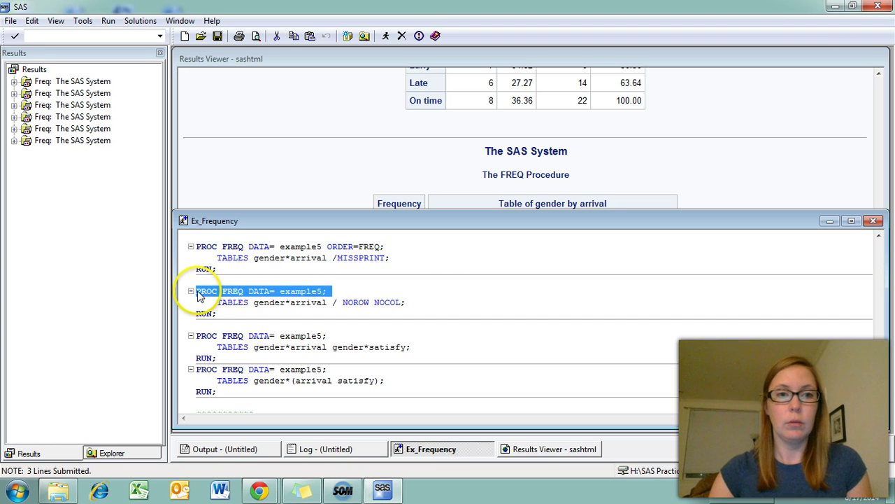
key(F8)
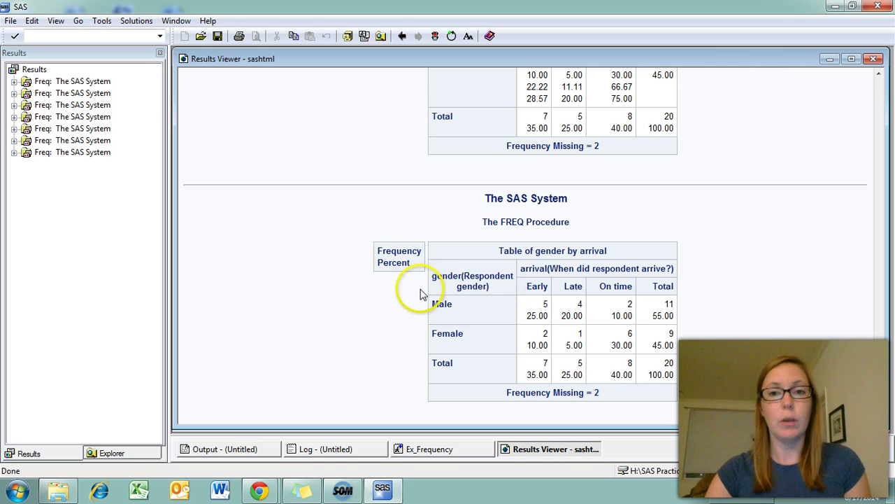
- Submit TABLES gender*(arrival satisfy), review both crosstabs, then scroll the code to Chi-Square
click(439, 451)
scroll(416, 350, down, 3)
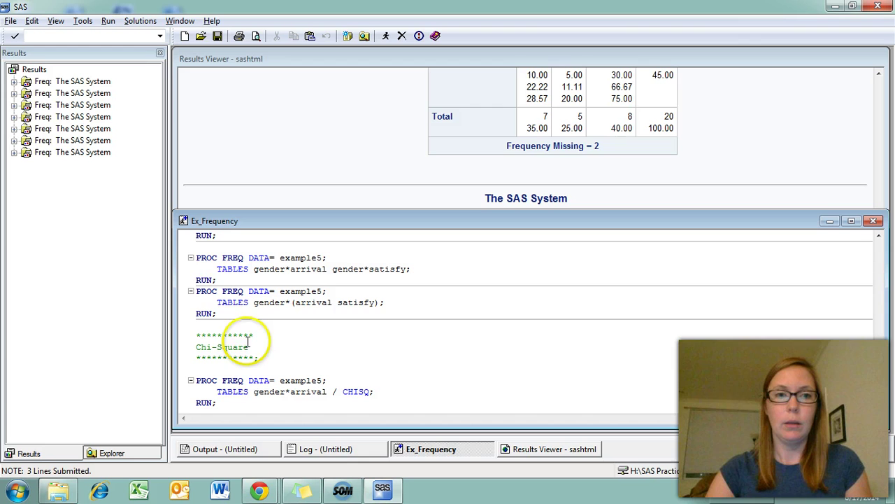
click(321, 320)
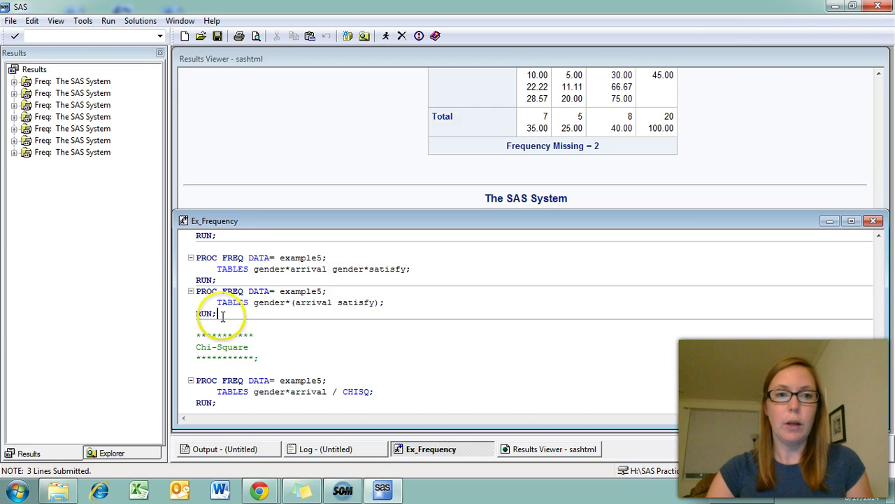
key(shift+Up)
key(shift+Up)
key(shift+Home)
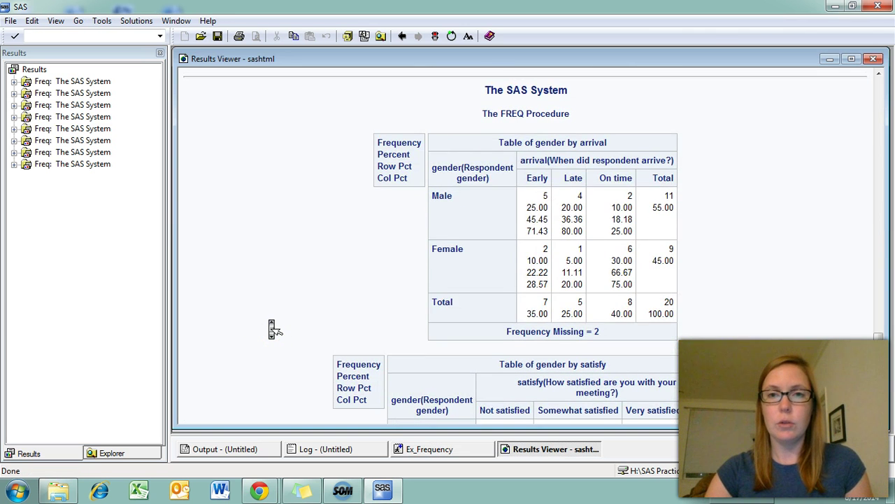
scroll(273, 329, down, 5)
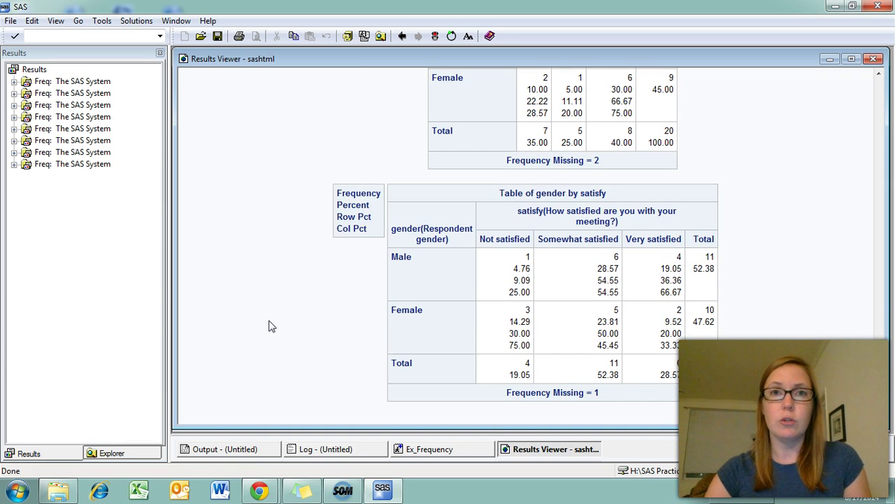
click(425, 456)
scroll(384, 385, down, 2)
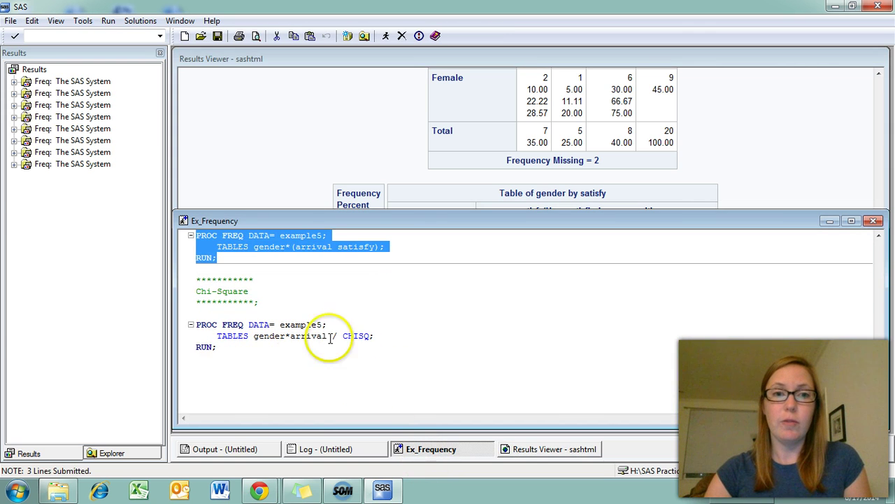
- Submit TABLES gender*arrival / CHISQ: Chi-Square 4.9351, DF 2, Prob 0.0848
click(376, 335)
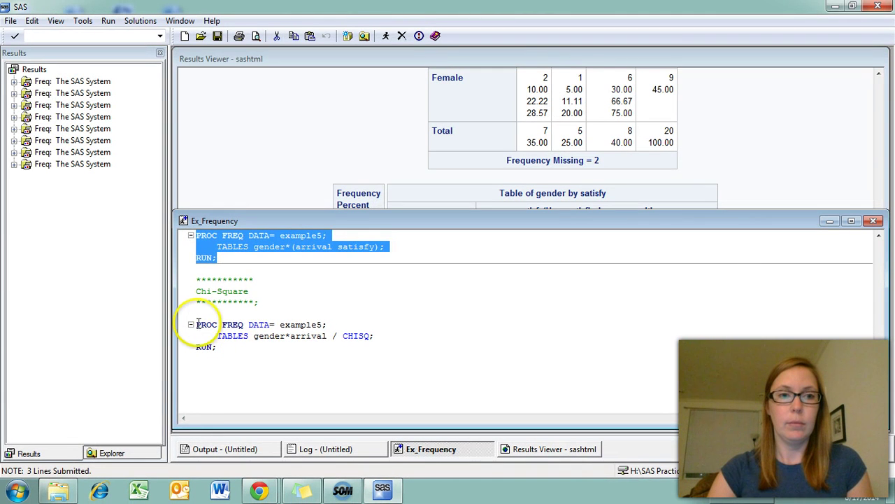
click(198, 323)
key(shift+Down)
key(shift+Down)
key(shift+Down)
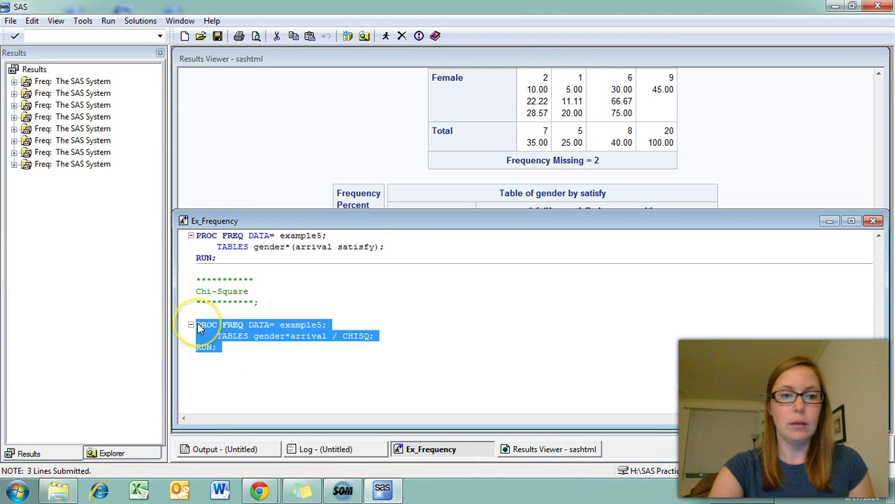
key(F3)
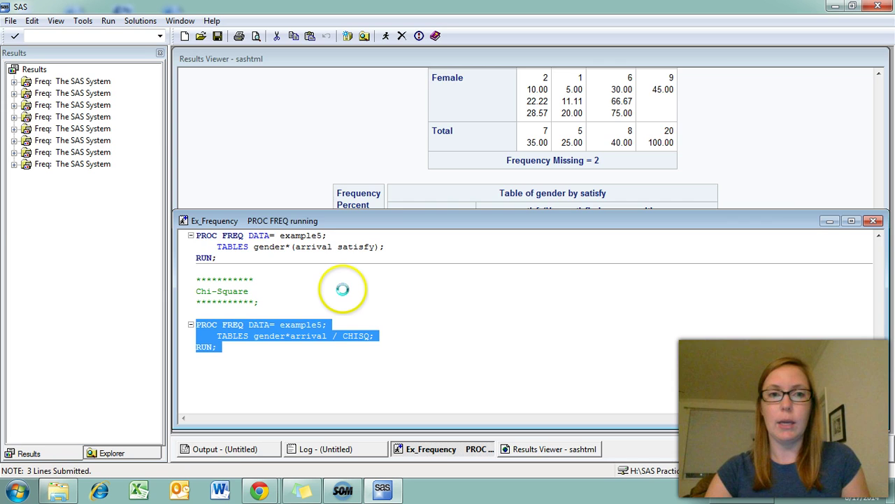
scroll(341, 285, up, 5)
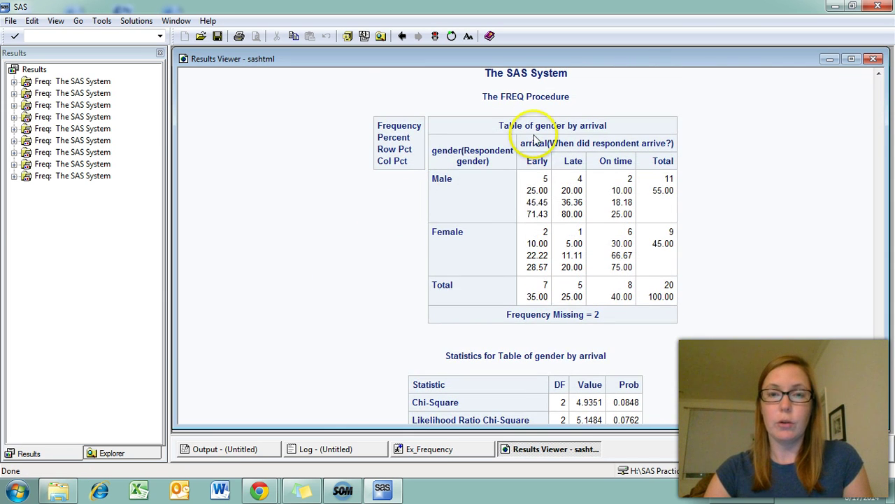
scroll(356, 225, down, 5)
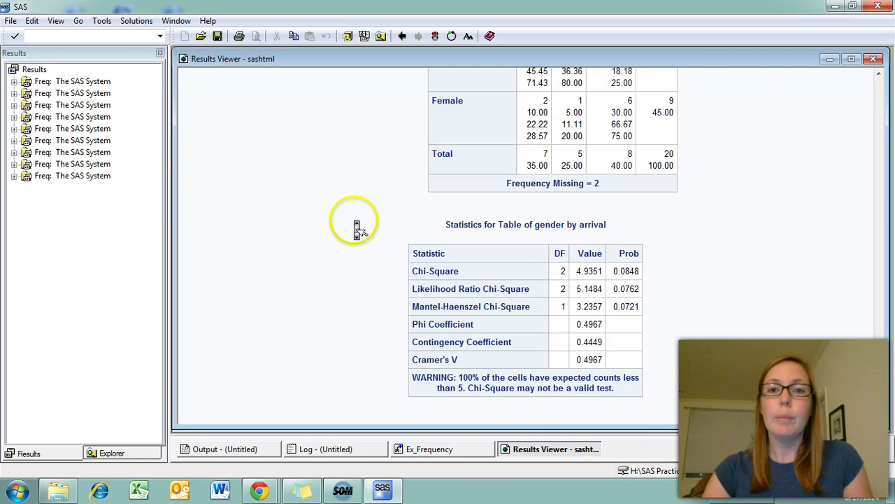